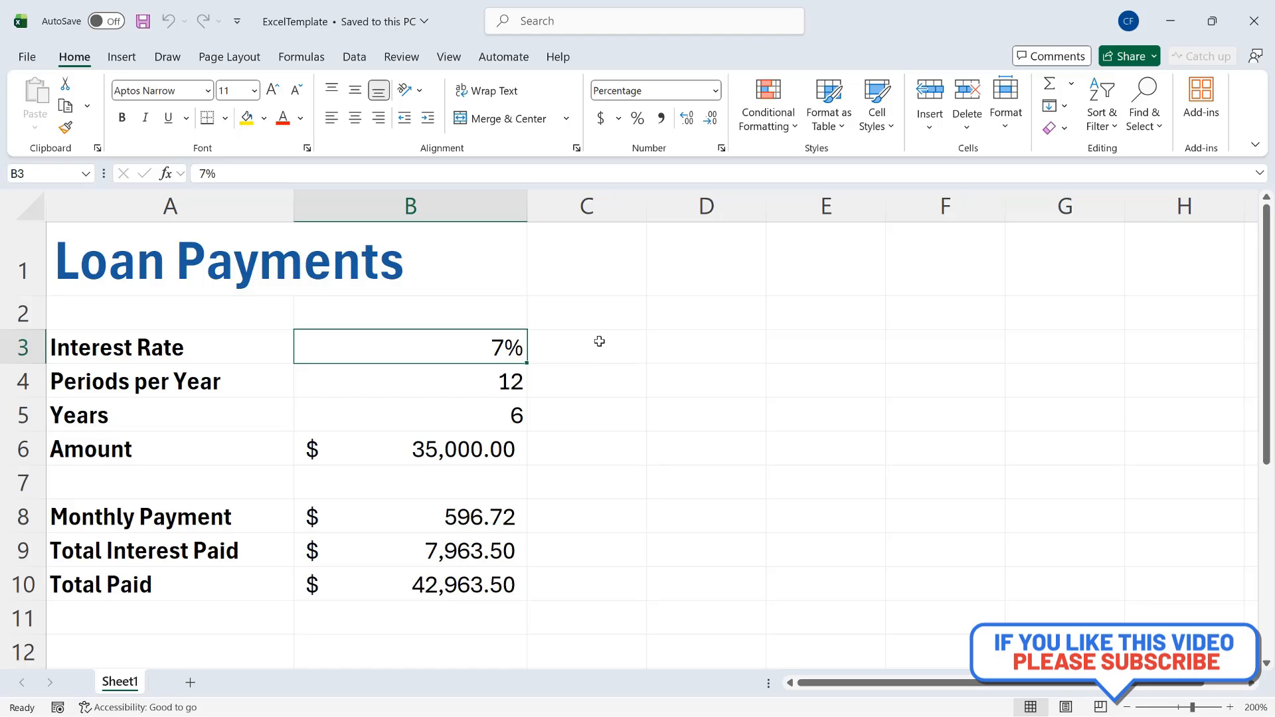
Review the loan input values and the payment formulas in column B, from Periods per Year down to Total Paid.
click(475, 383)
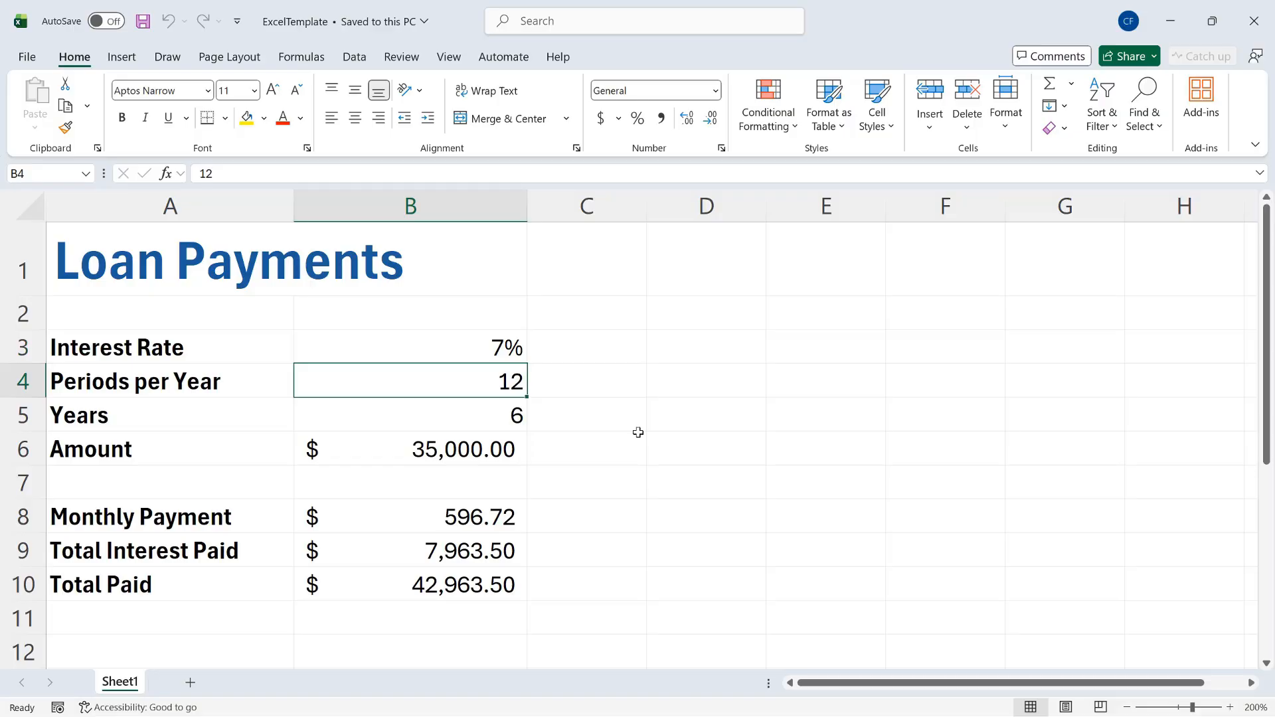
key(Down)
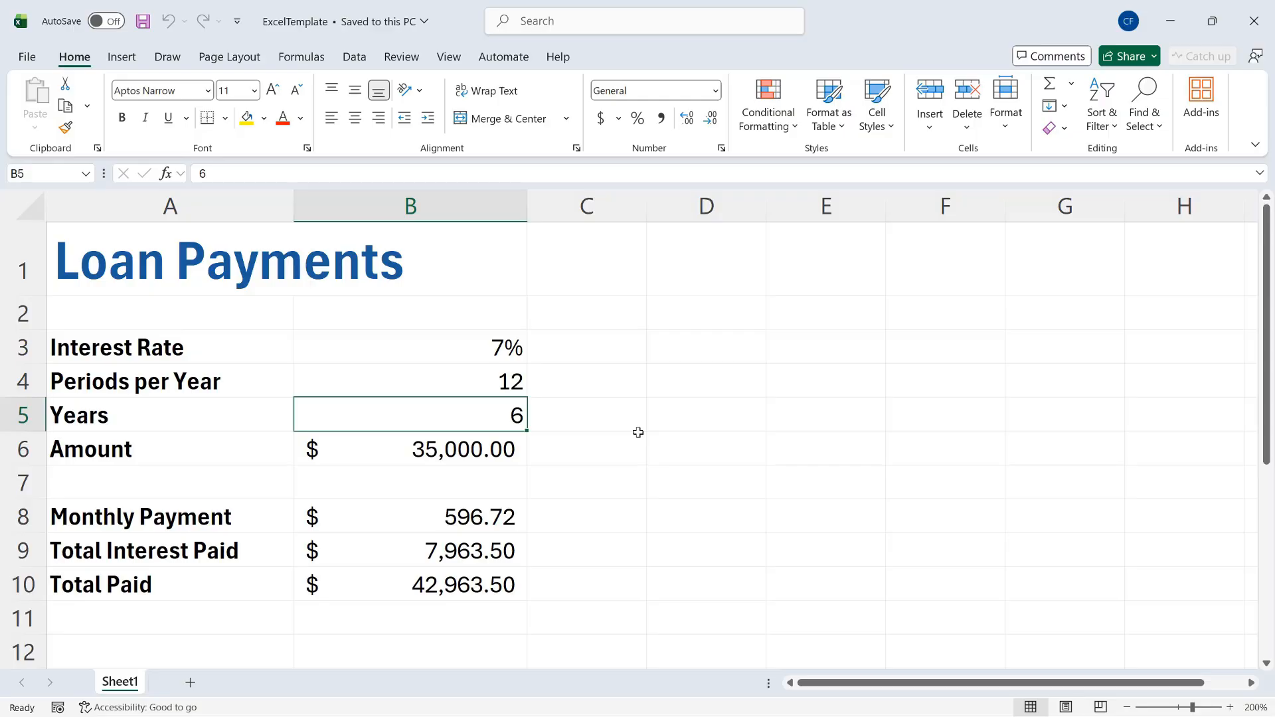
key(Down)
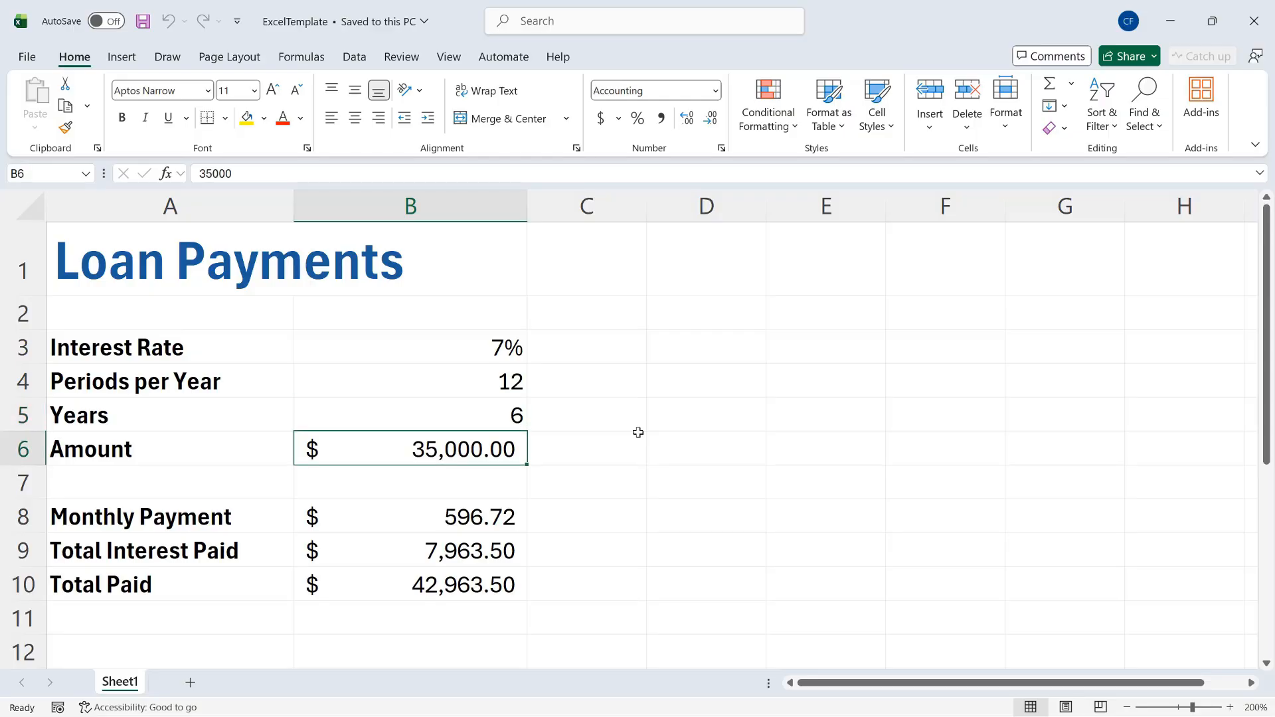
key(Down)
key(Down)
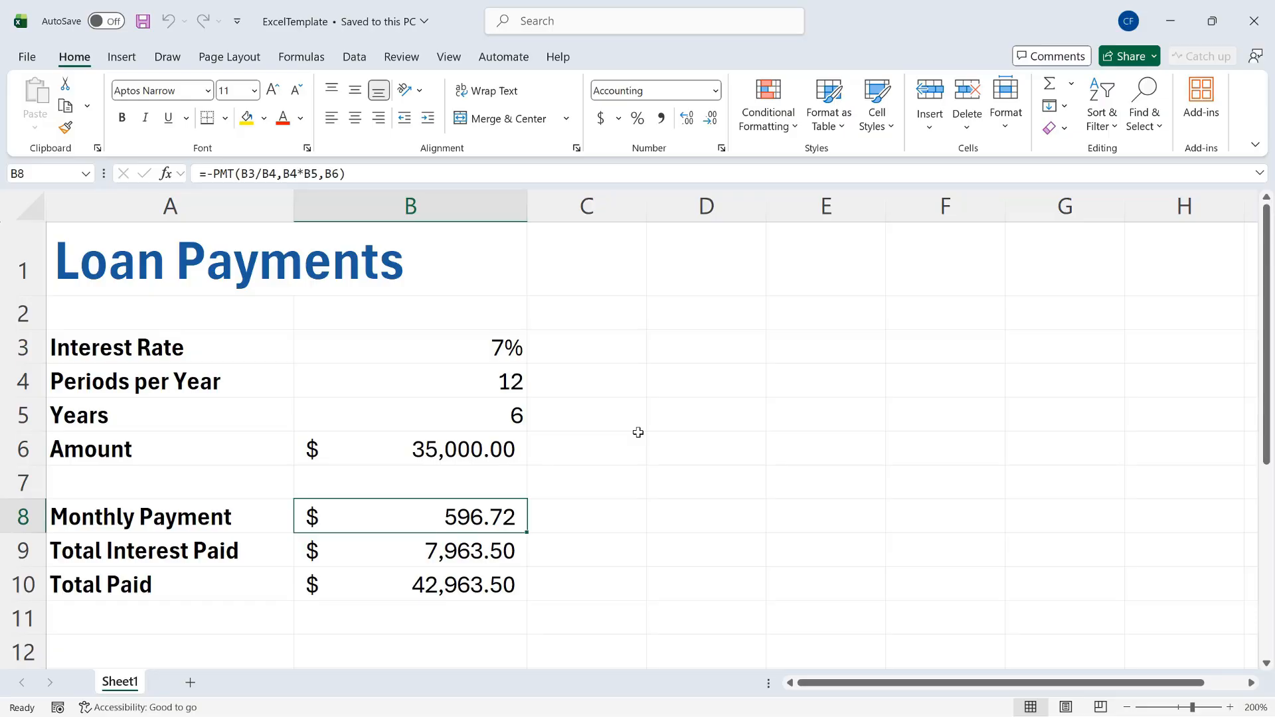
key(Down)
key(Down)
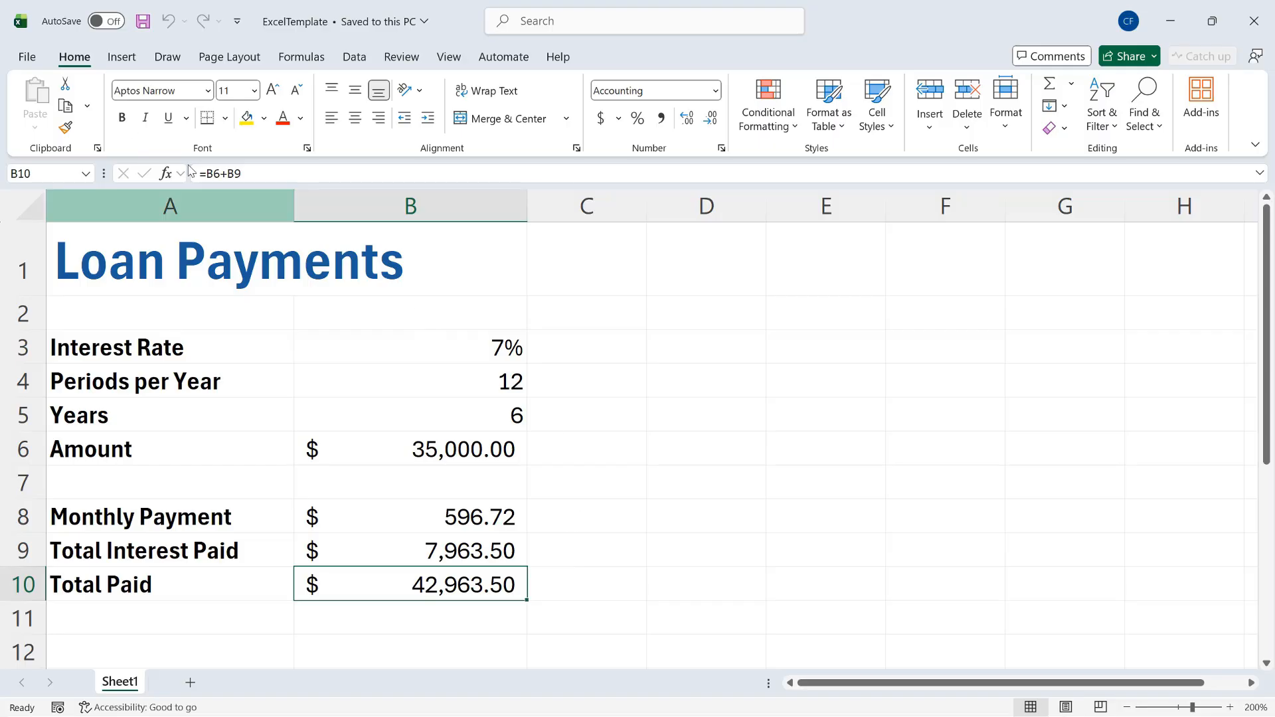
Save the workbook as an Excel Template (*.xltx) named ExcelTemplate in the Custom Office Templates folder.
click(30, 62)
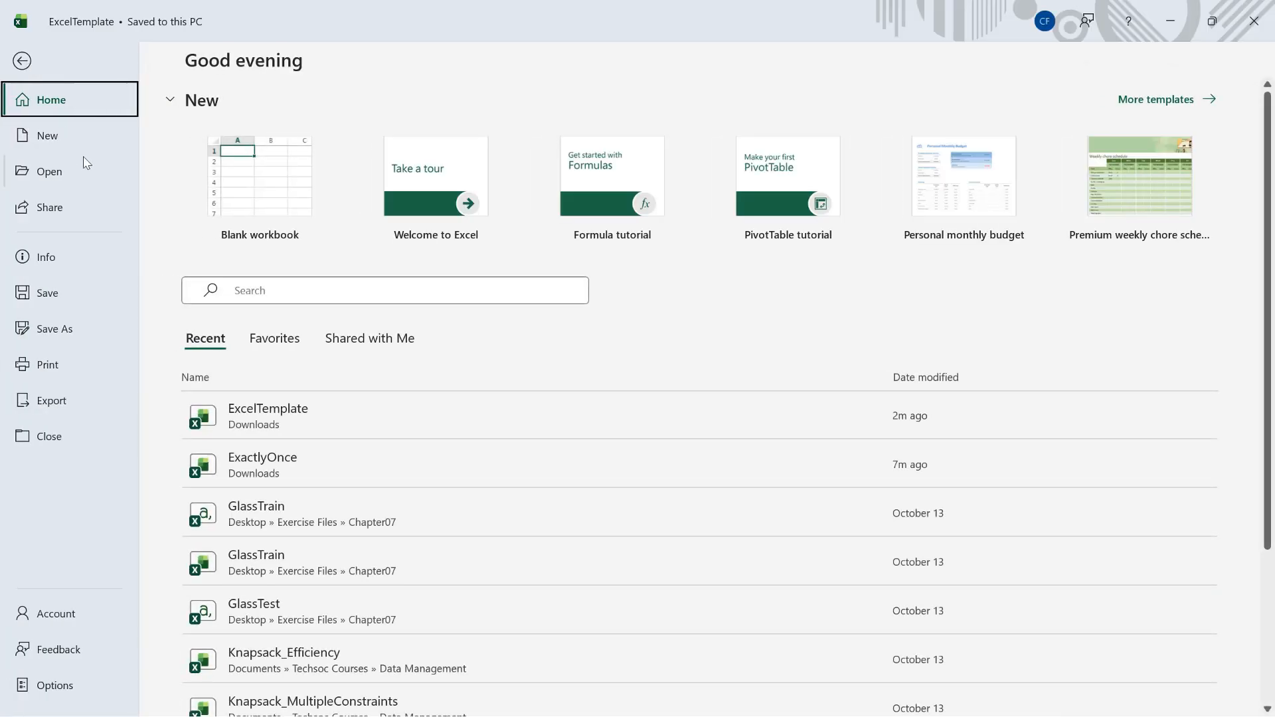
click(79, 331)
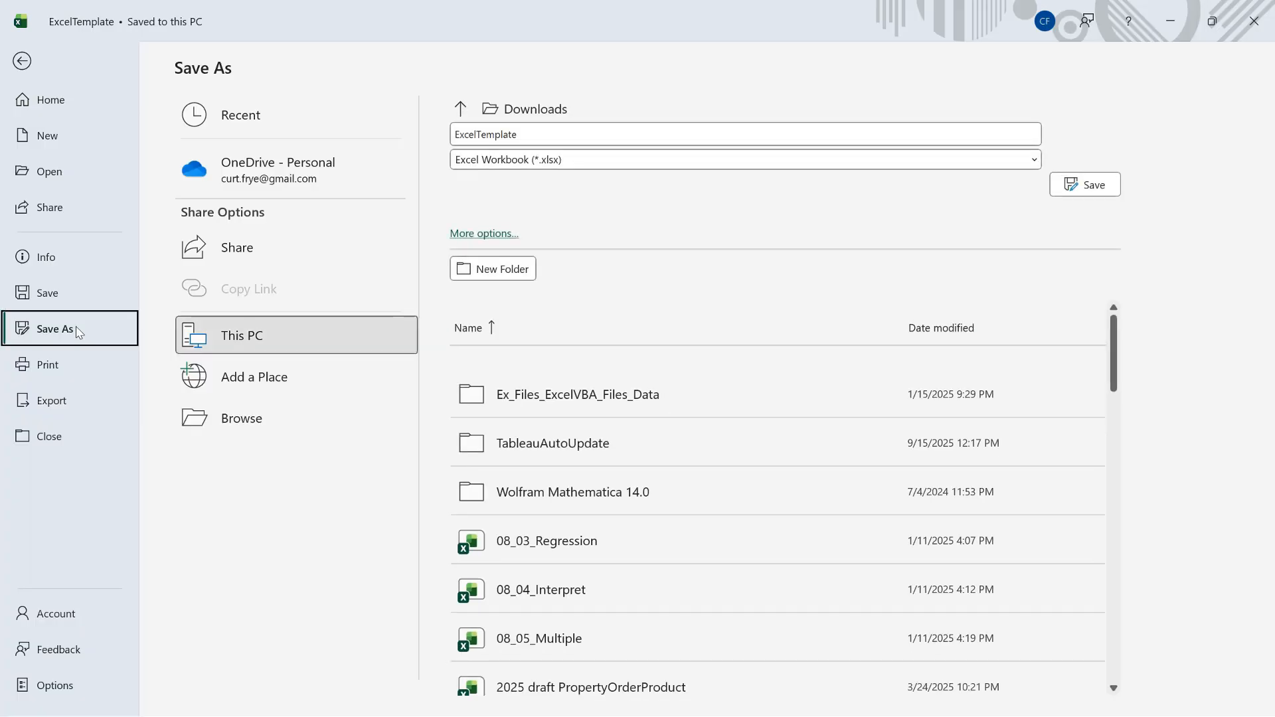
click(589, 165)
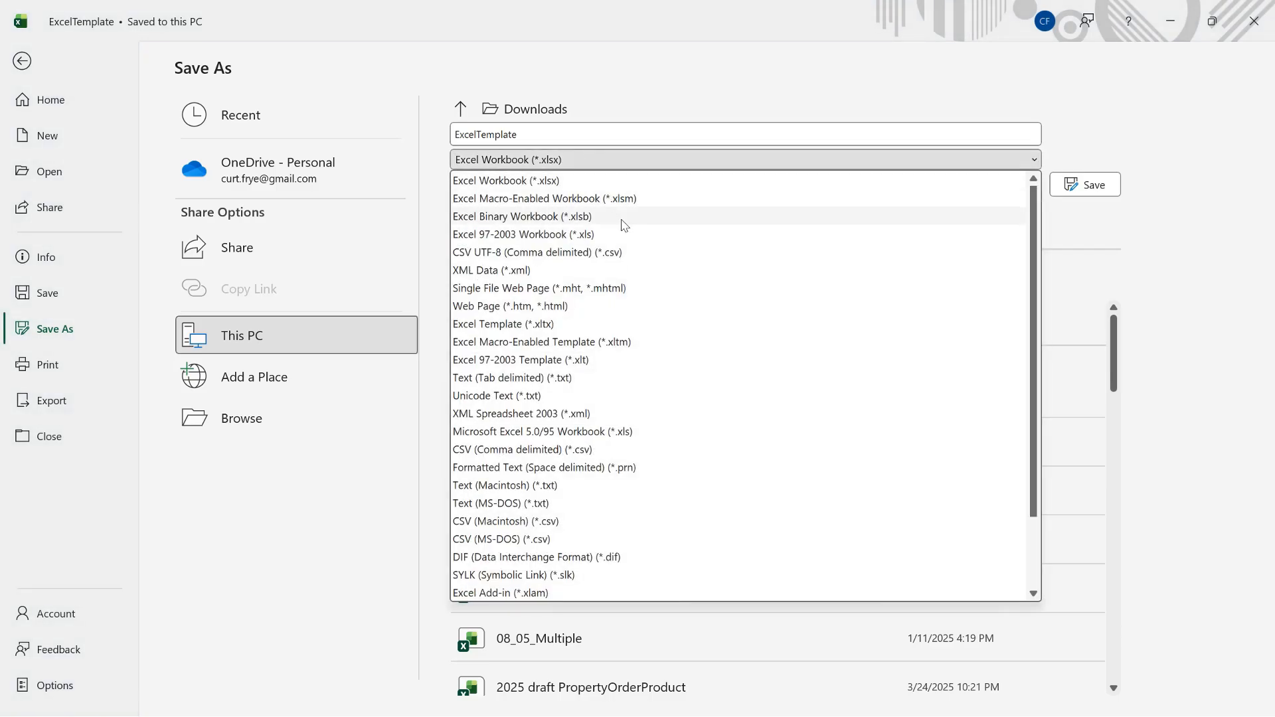
click(591, 329)
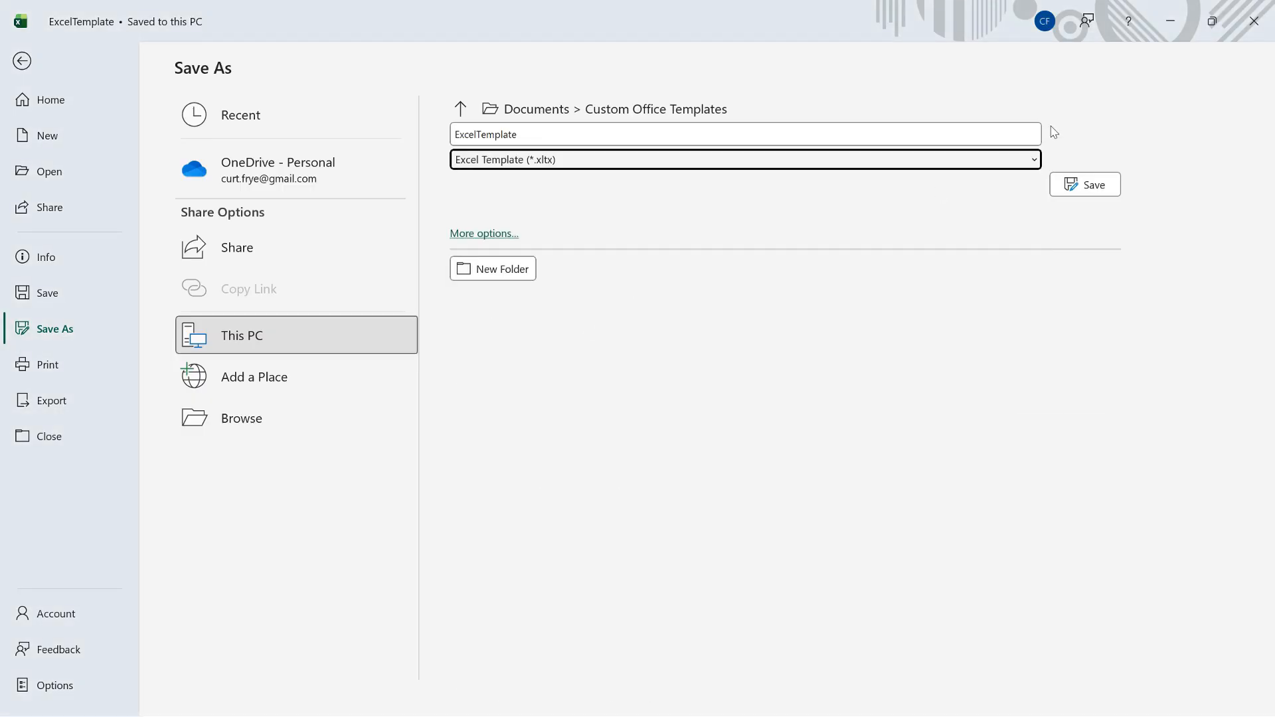
click(1055, 182)
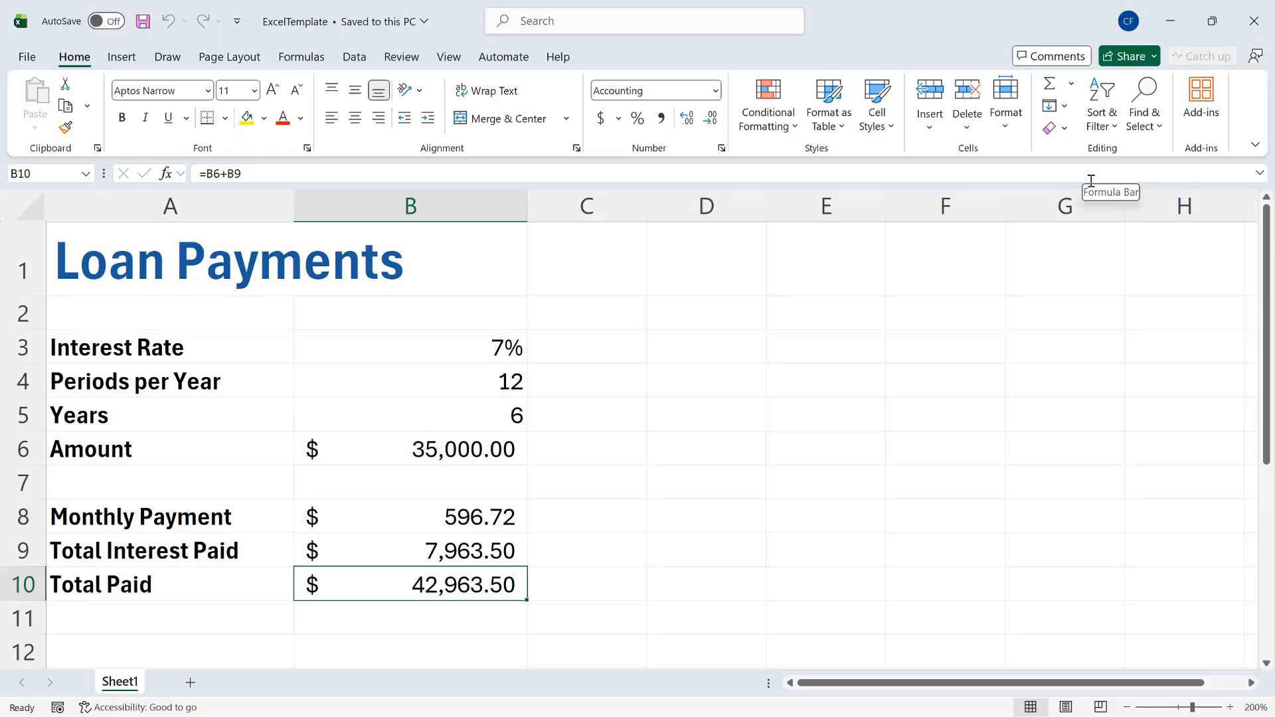
Look up ExcelTemplate among the personal templates offered for new workbooks, and return to the worksheet.
click(24, 60)
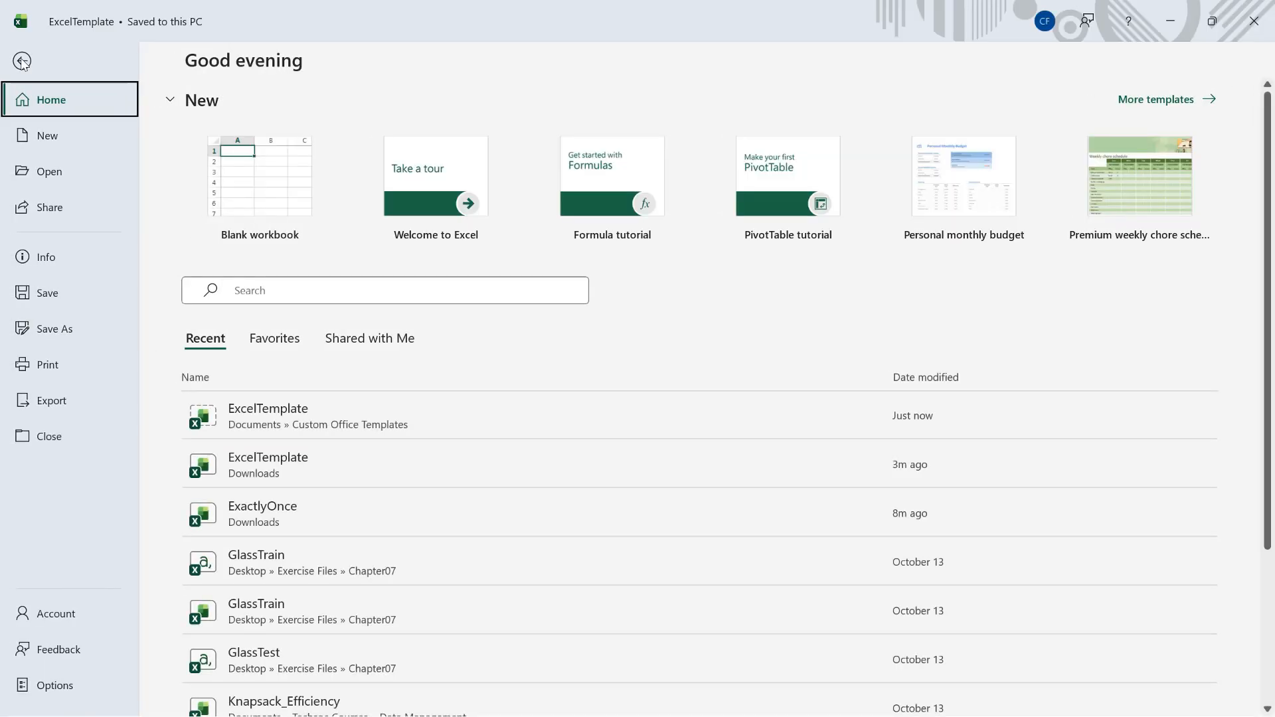
click(57, 138)
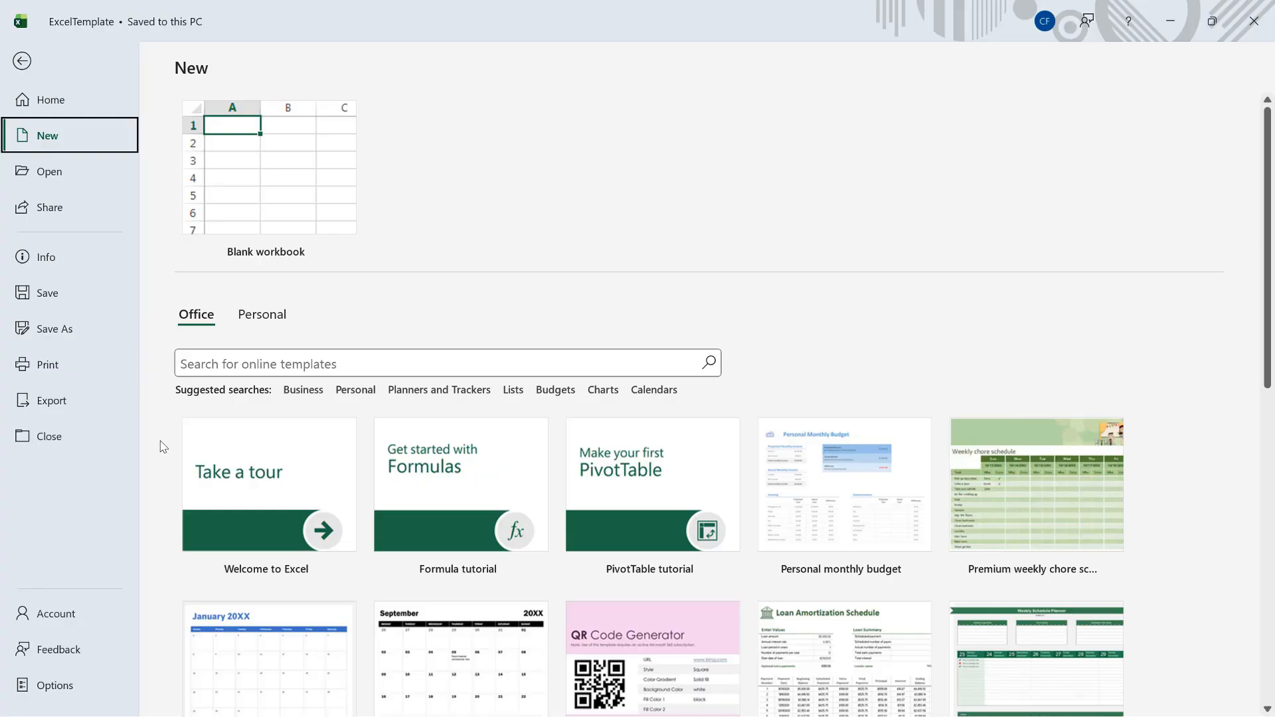
click(259, 318)
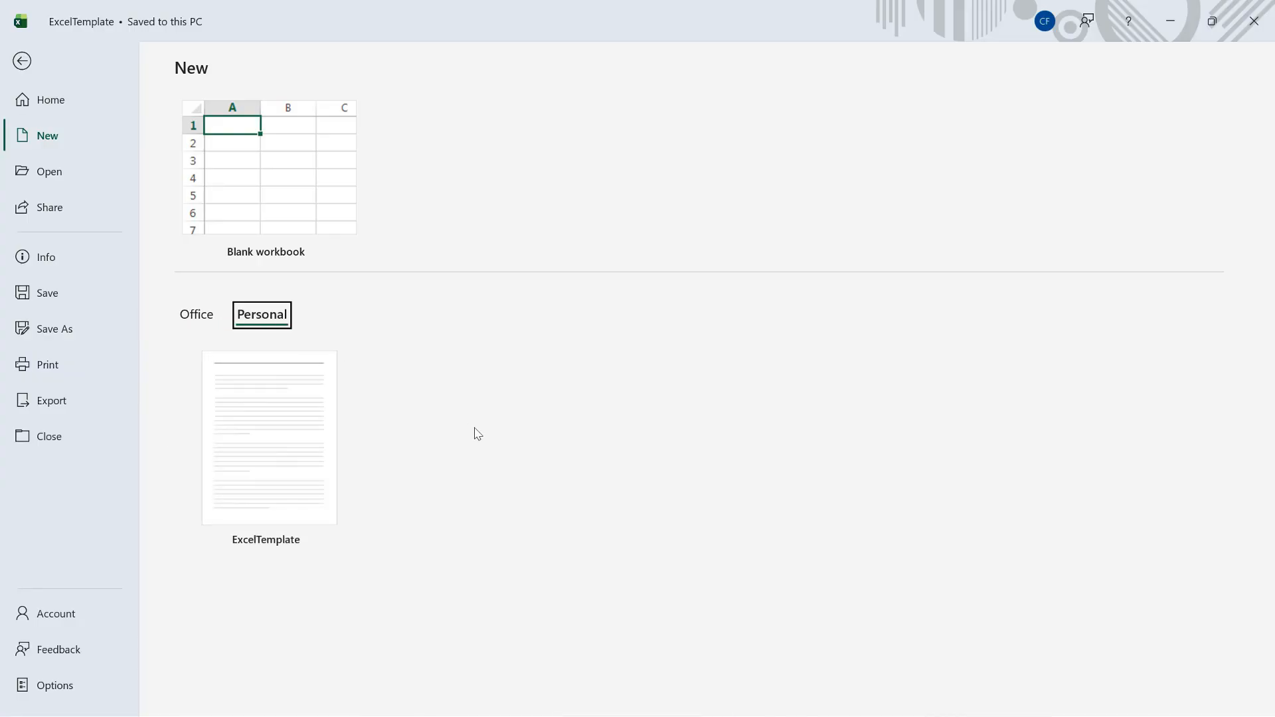
click(285, 400)
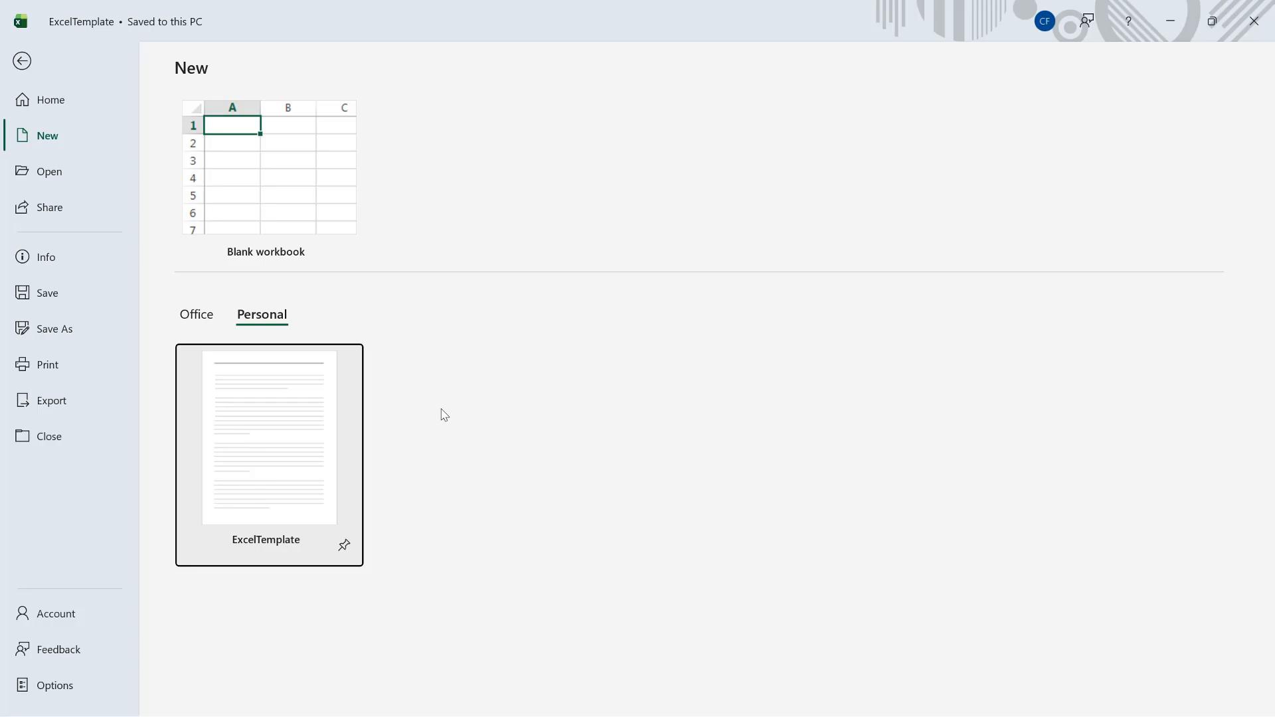
click(22, 61)
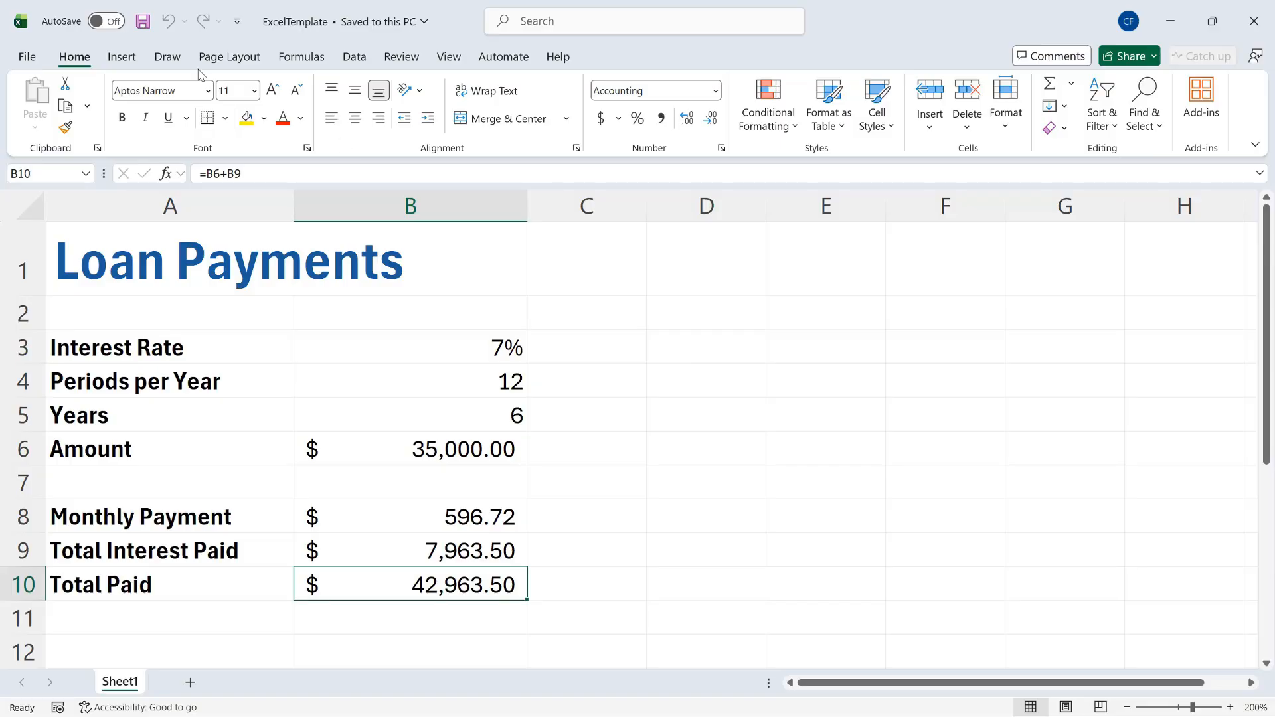
Close the current workbook and create a new workbook from the personal template ExcelTemplate.
click(27, 57)
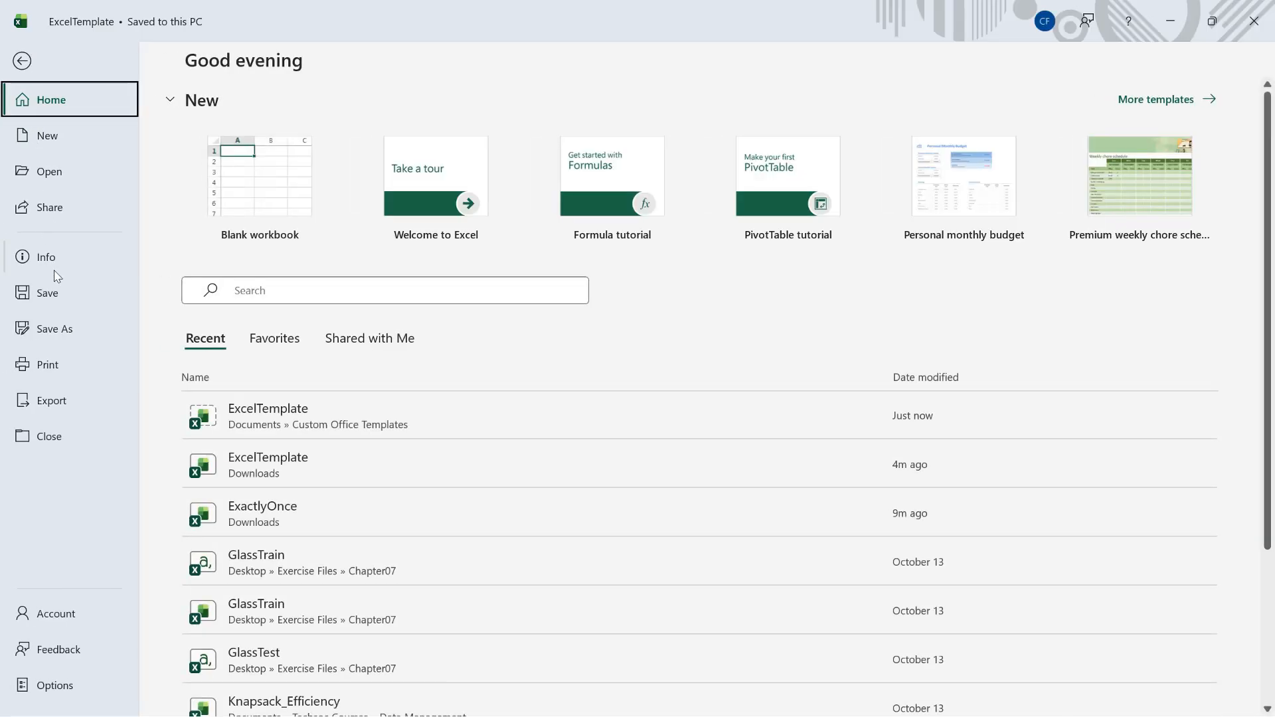
click(64, 439)
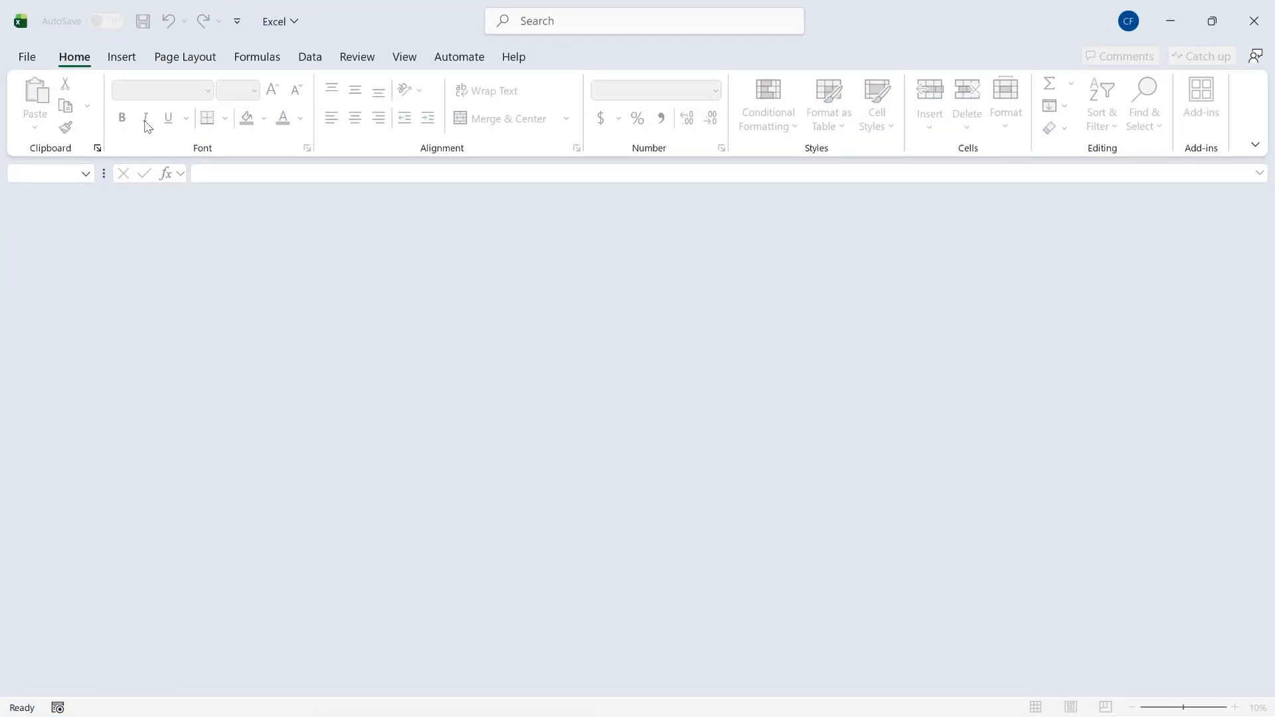
click(28, 58)
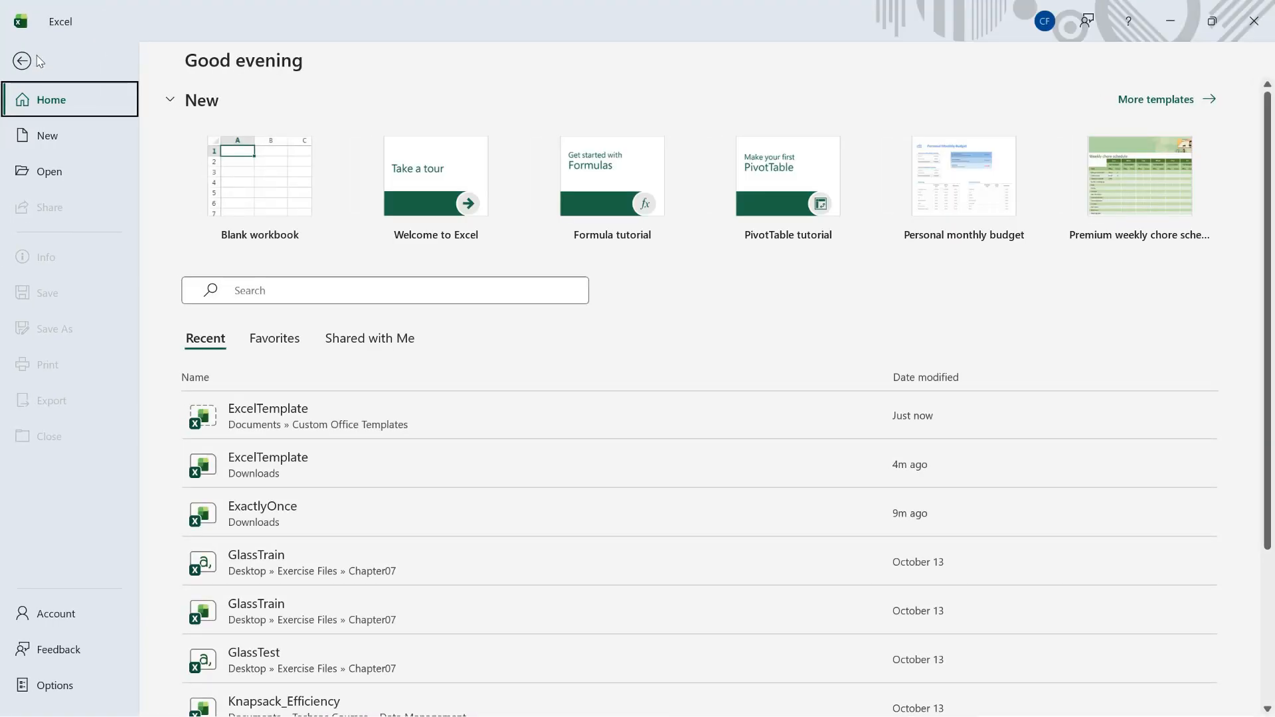
click(47, 138)
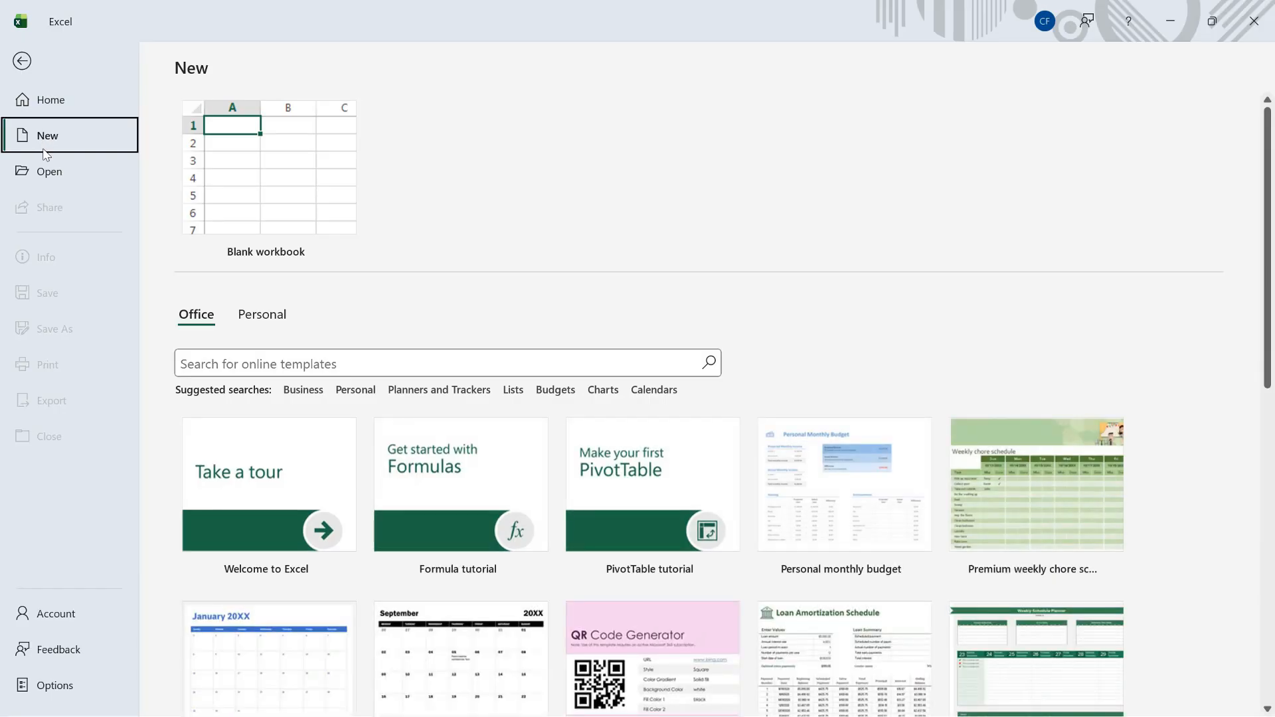
click(284, 317)
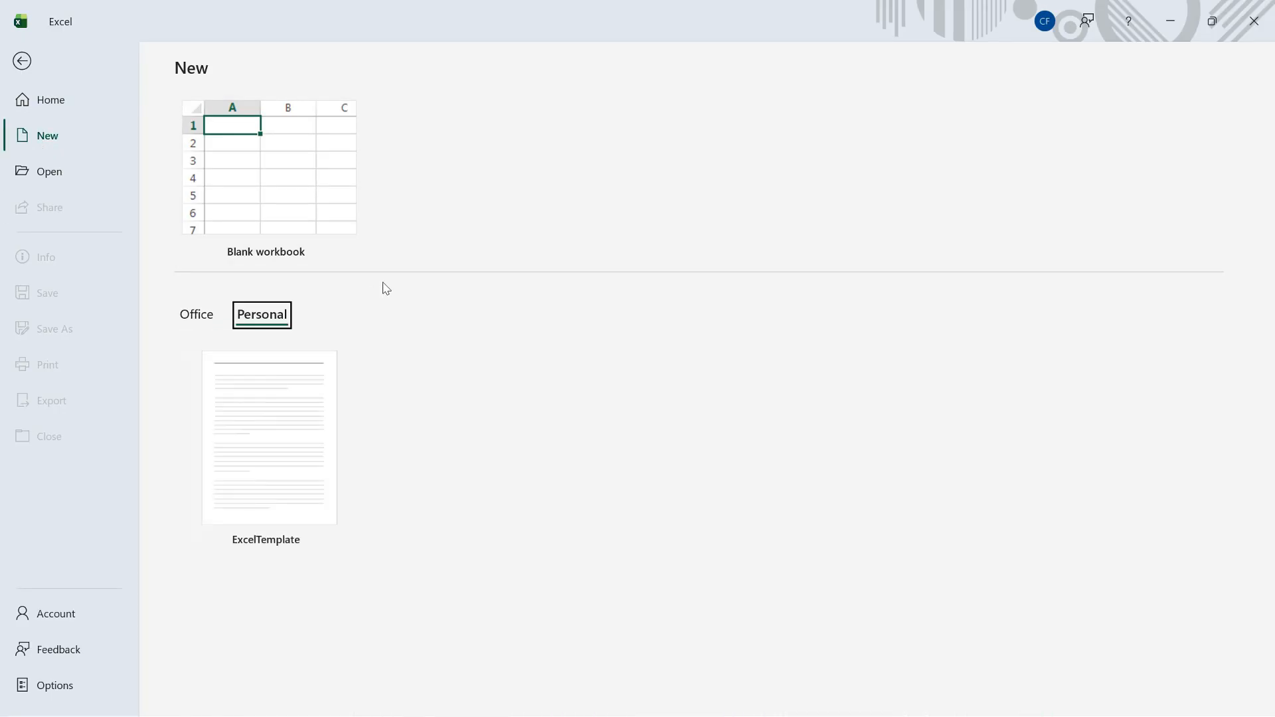
click(274, 435)
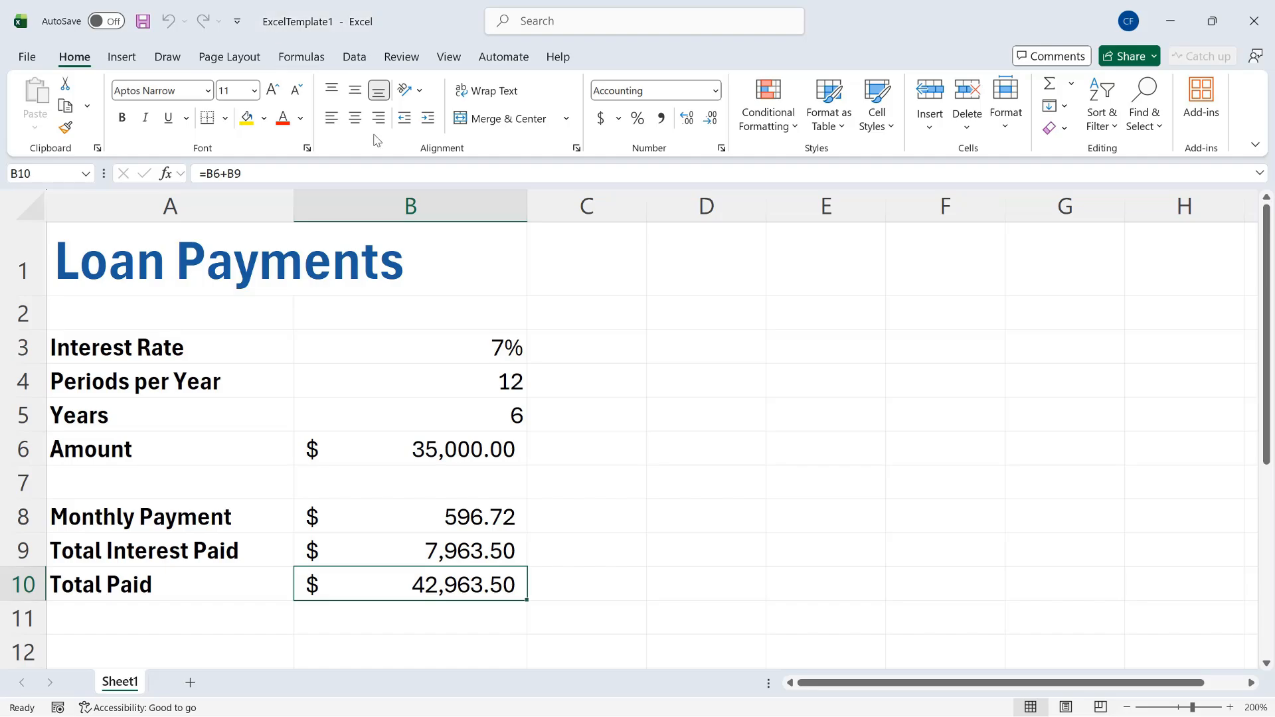
Check the default location and file type for saving the new workbook, and return without saving.
click(27, 58)
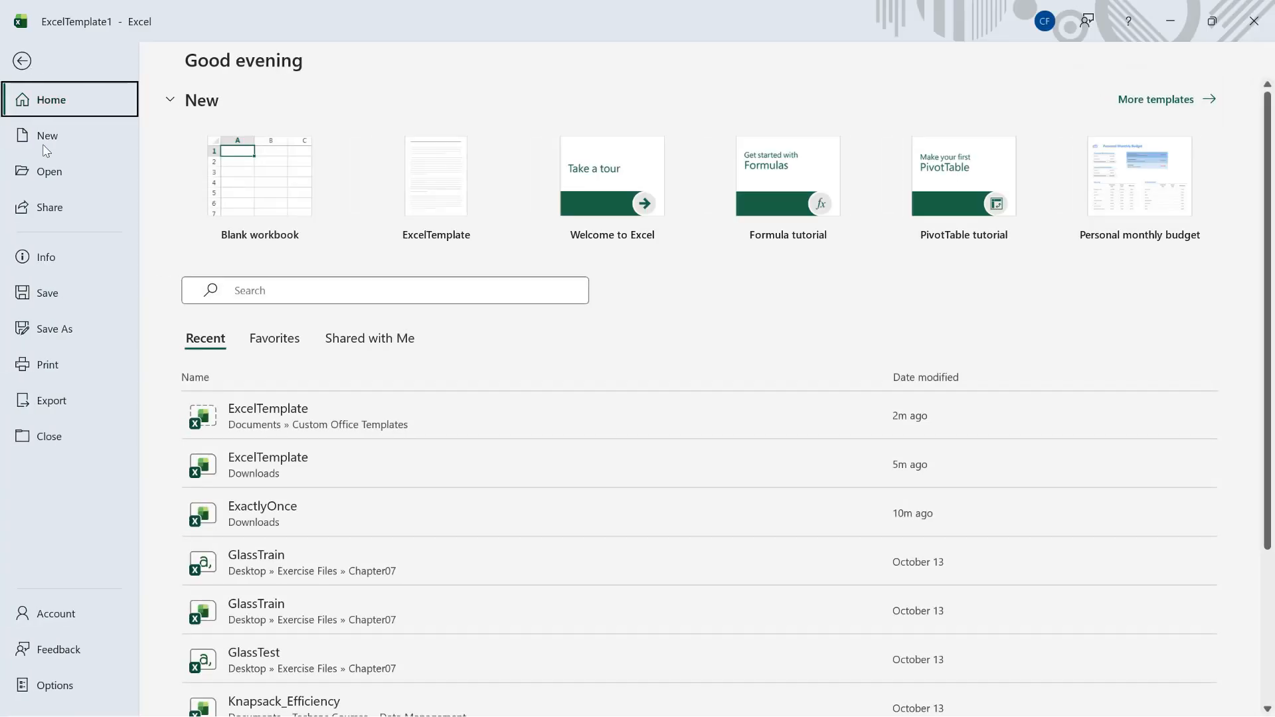
click(67, 329)
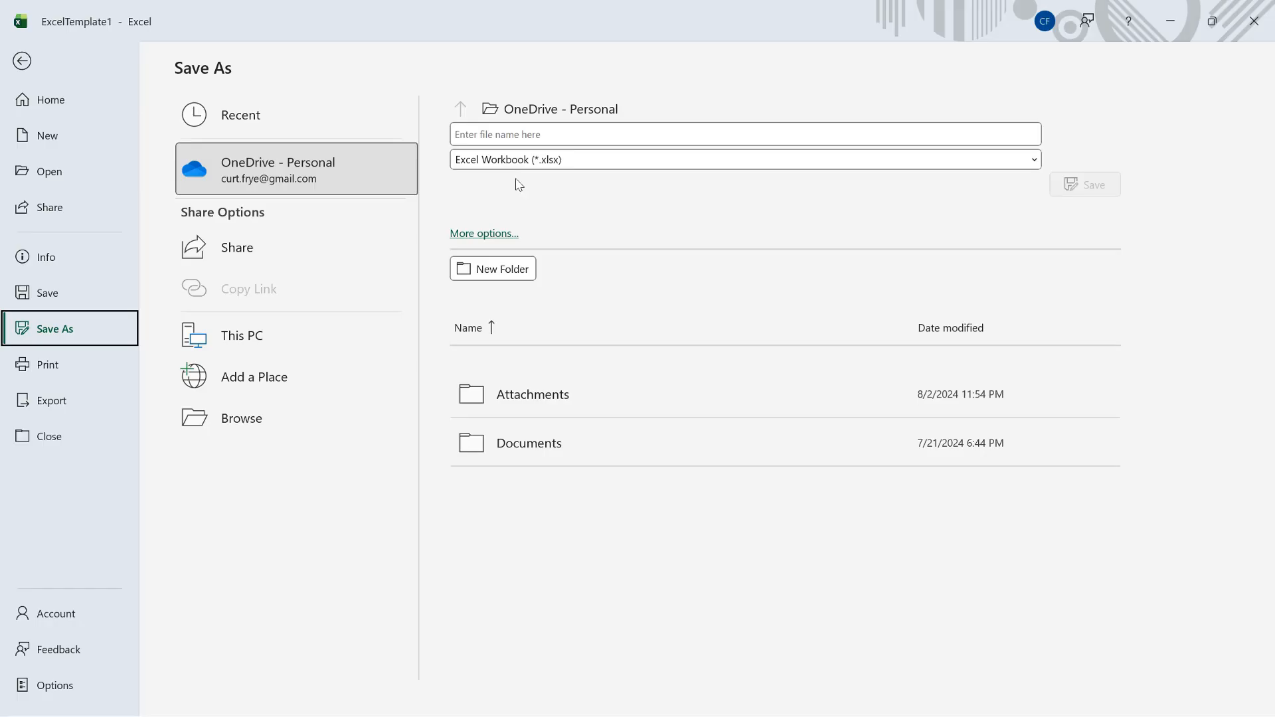
click(22, 62)
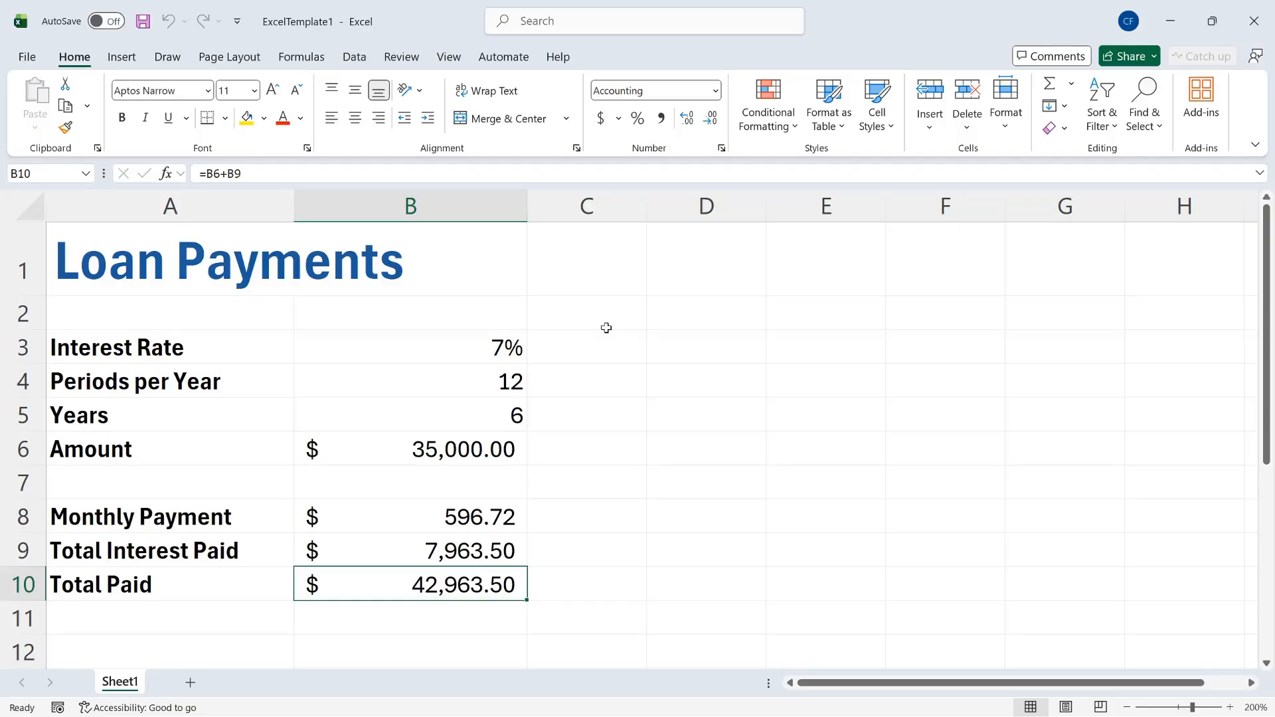
Fill in the loan inputs with an interest rate of 6%, 30 years and an amount of 350000.
click(505, 348)
text(6)
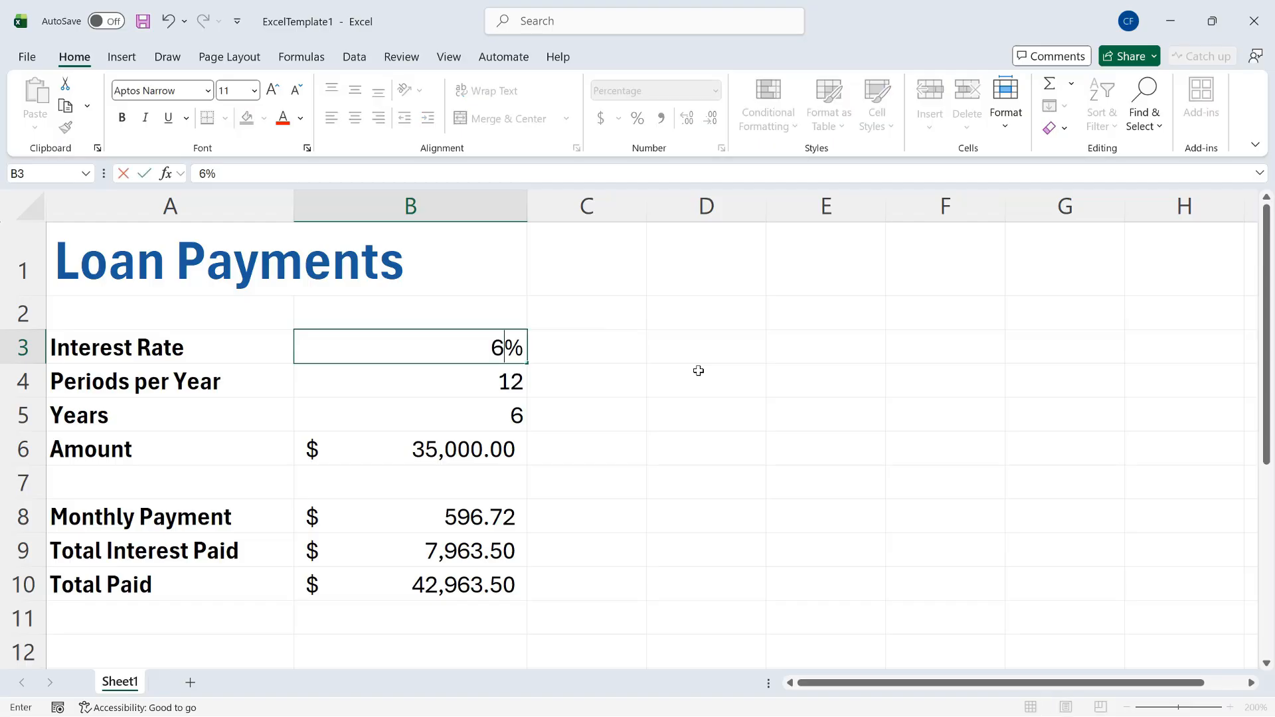
key(Return)
key(Return)
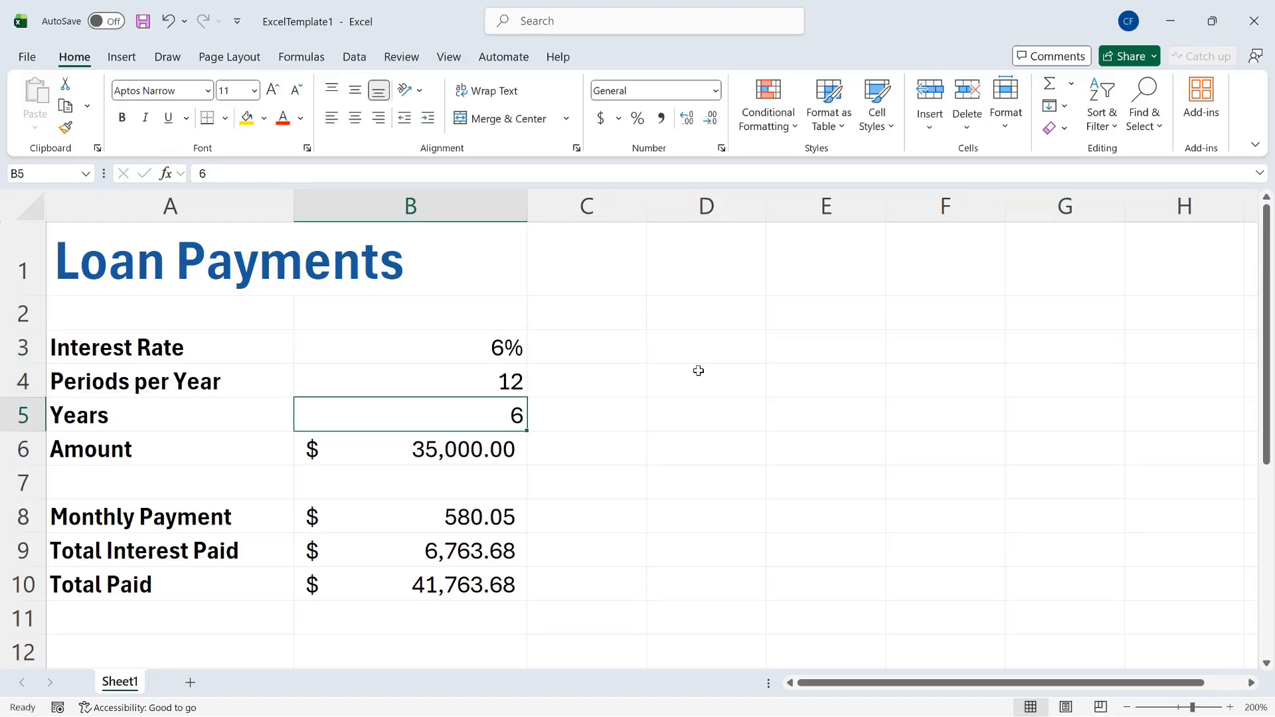
text(30)
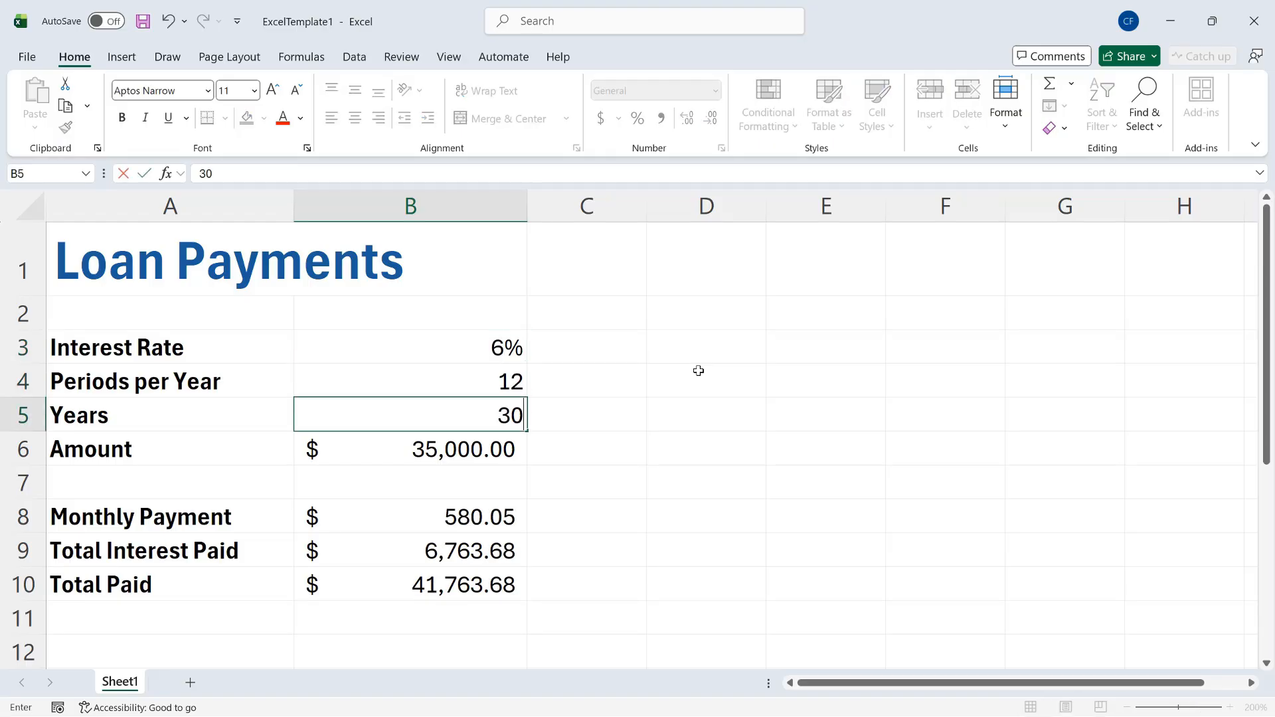
key(Return)
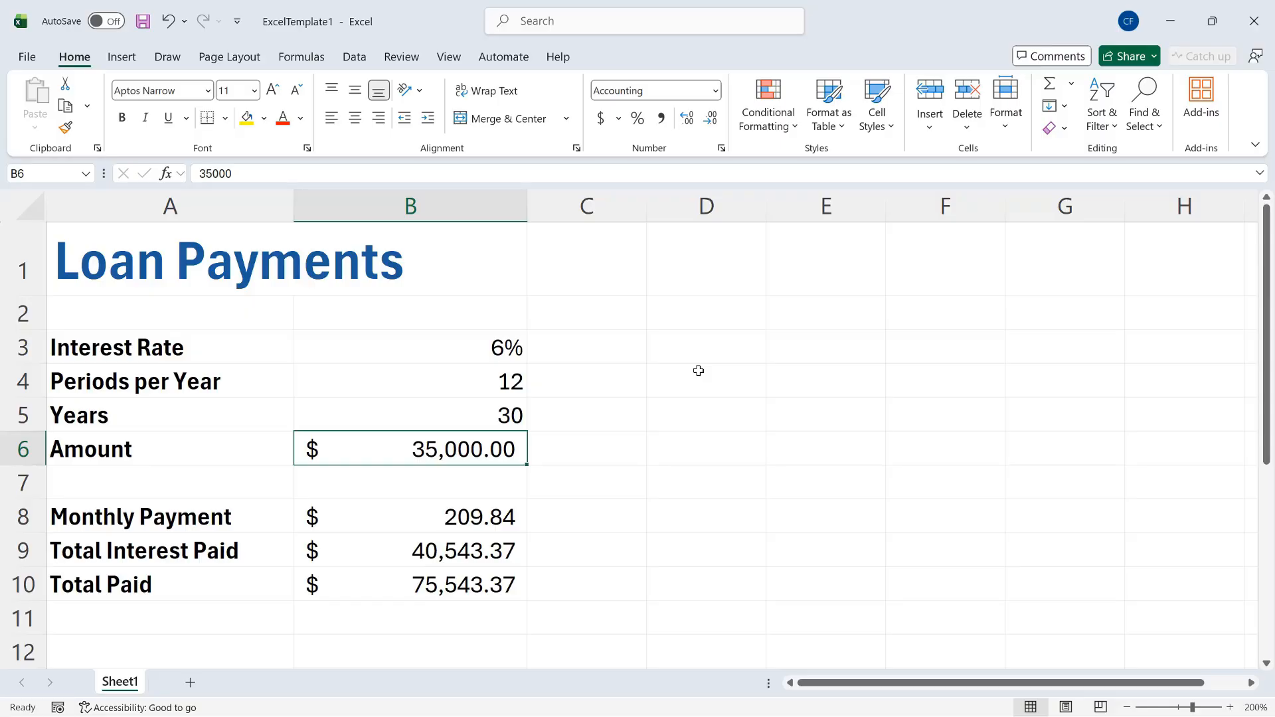
text(350000)
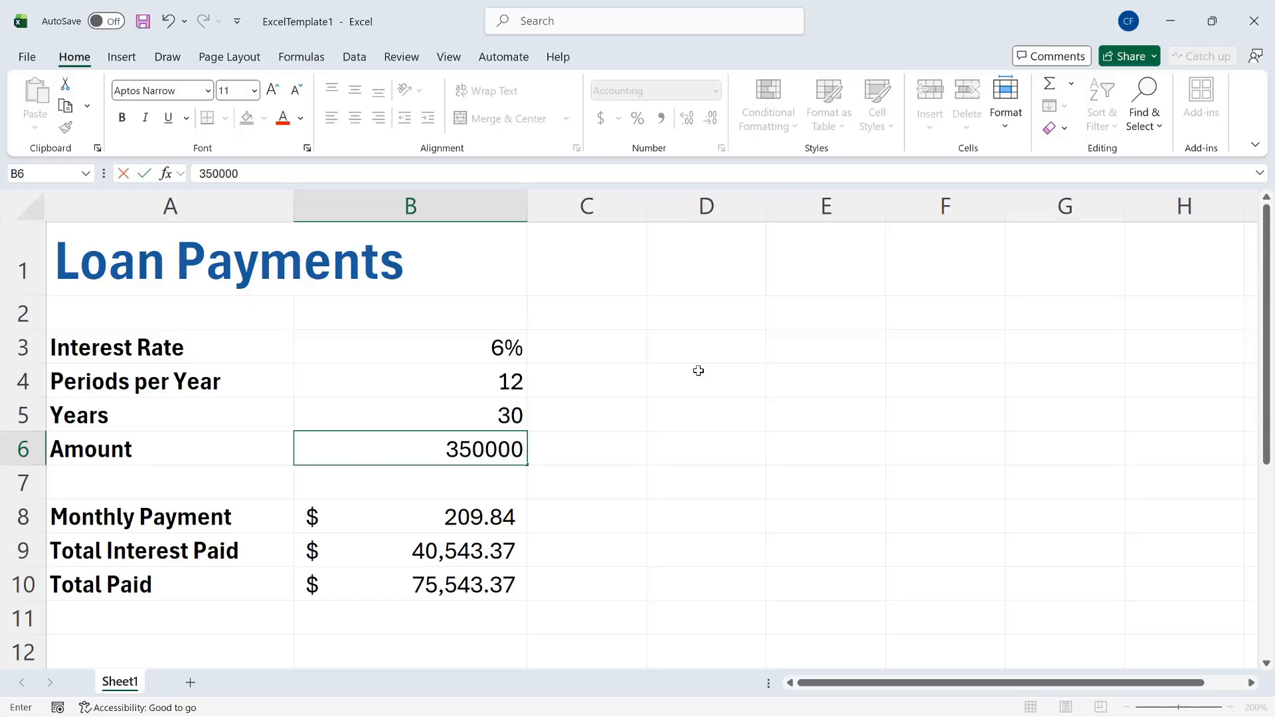
key(Return)
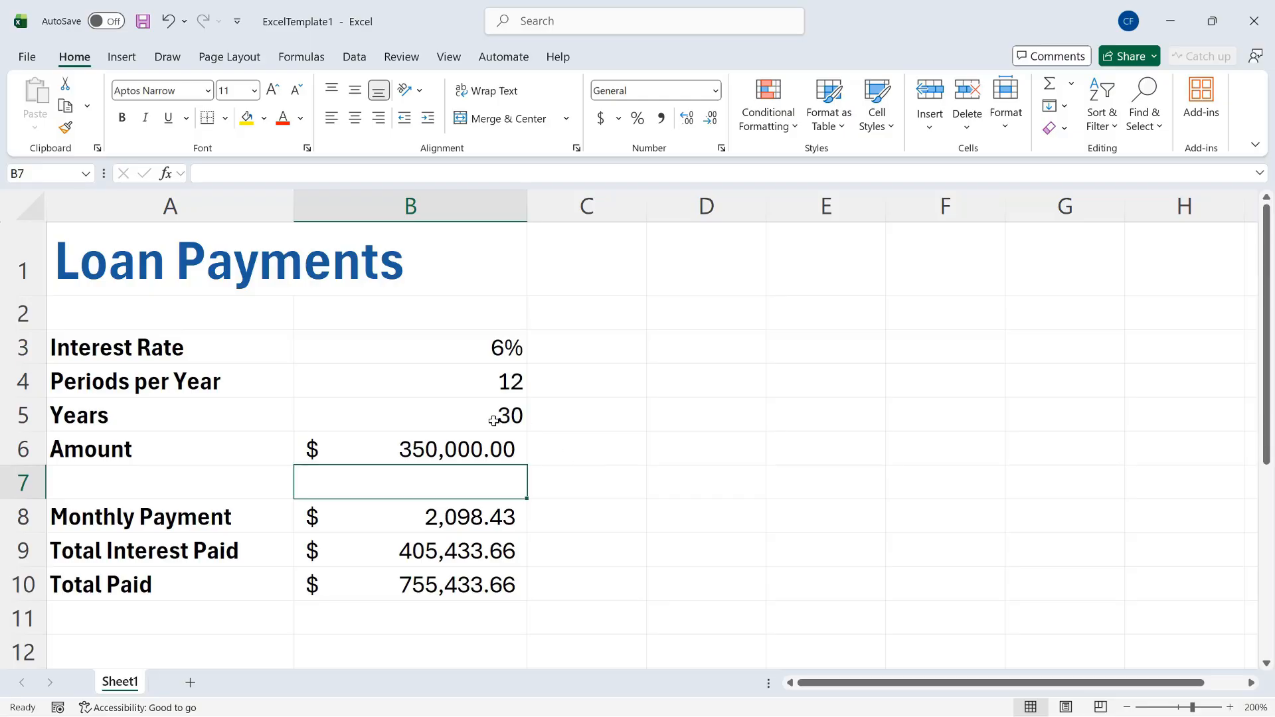
Set the loan's Years value in B5 to 50.
click(495, 419)
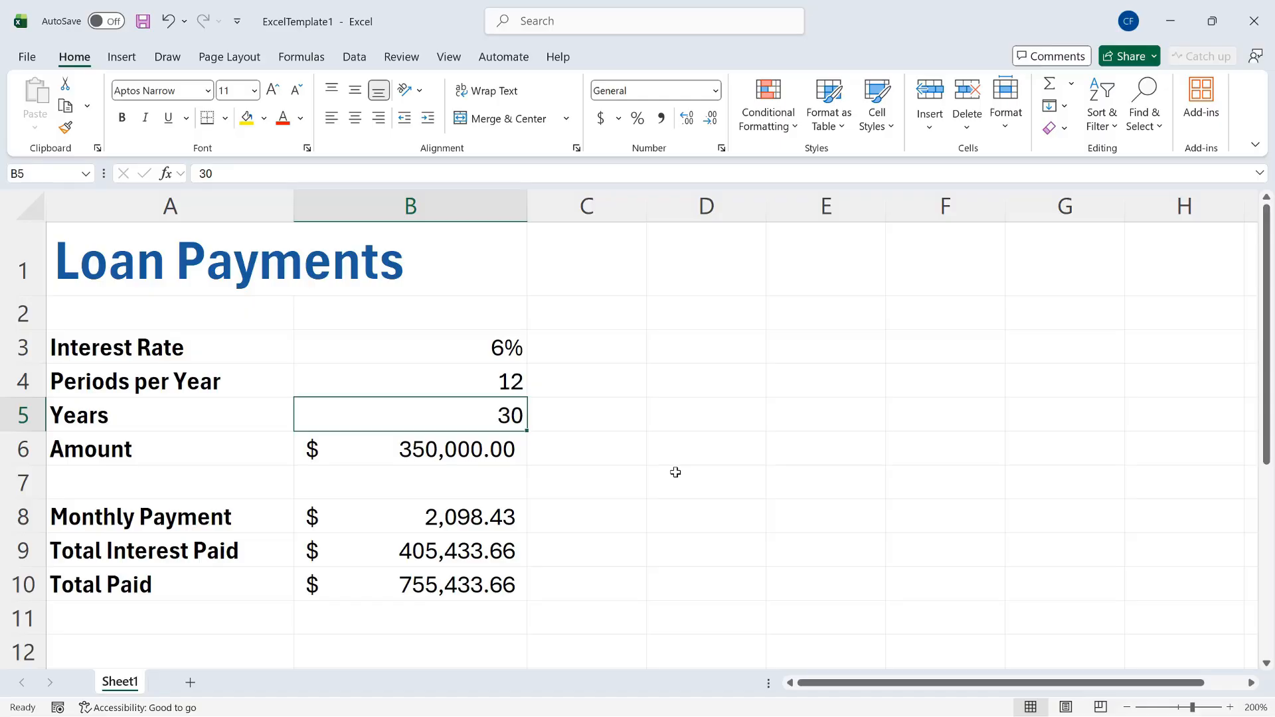
text(50)
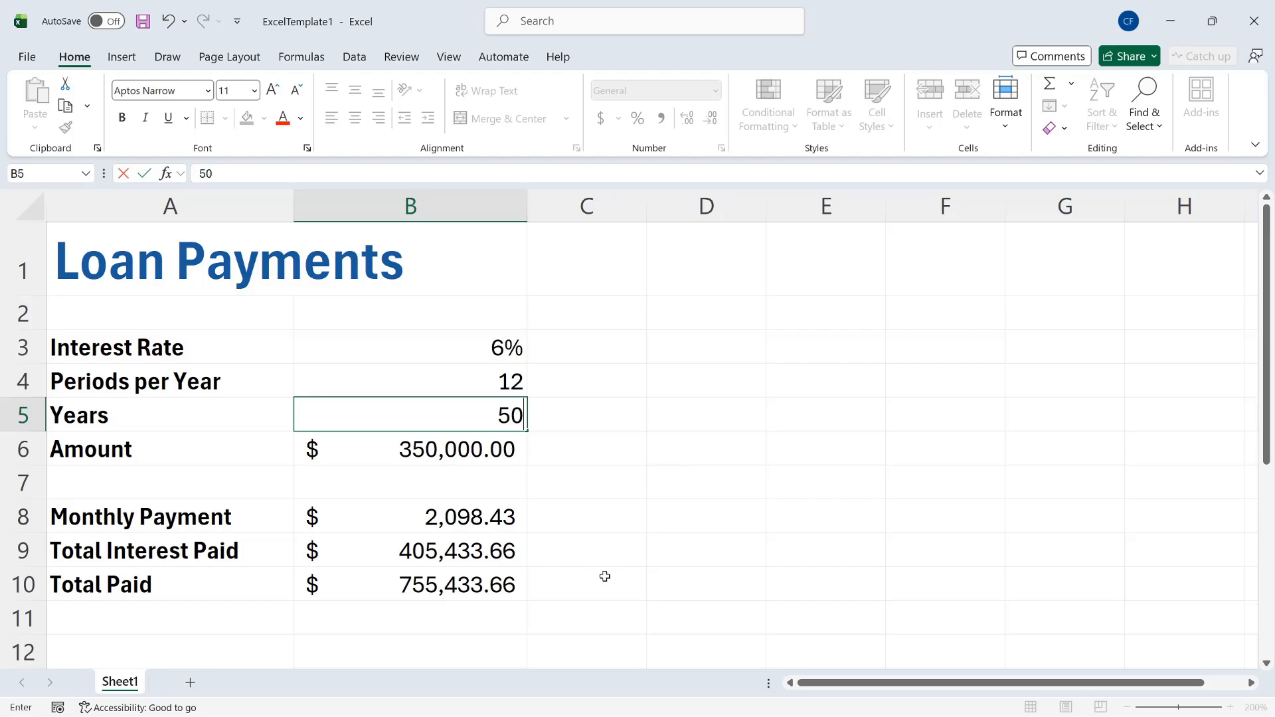
key(Return)
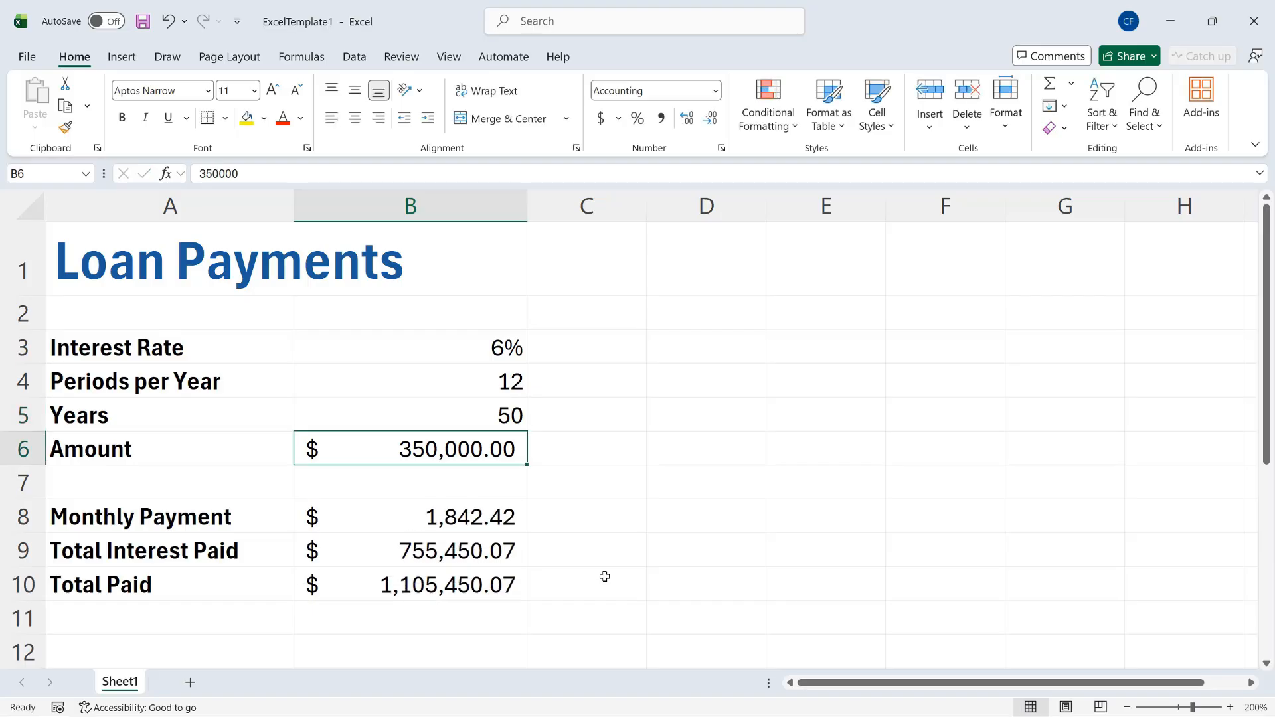